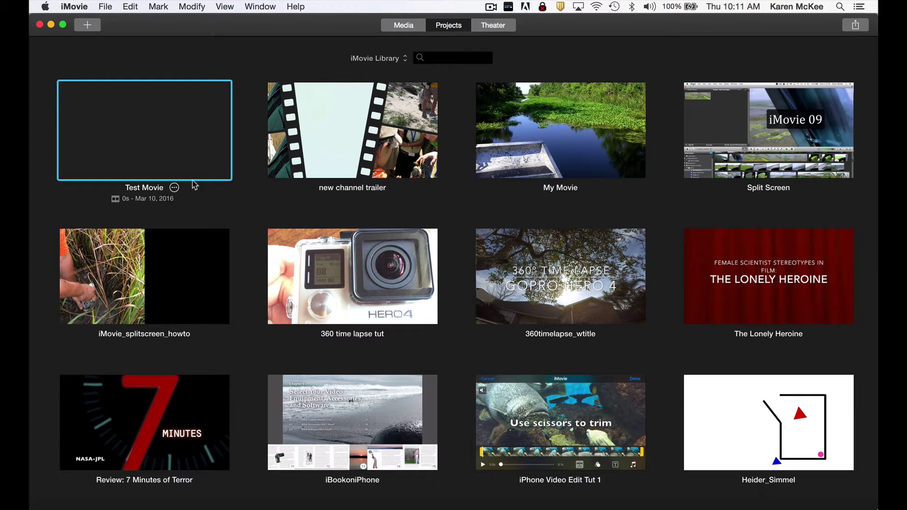
- Open the empty Test Movie project and browse the 10-9-15 yakushima mangroves event clips
double_click(150, 142)
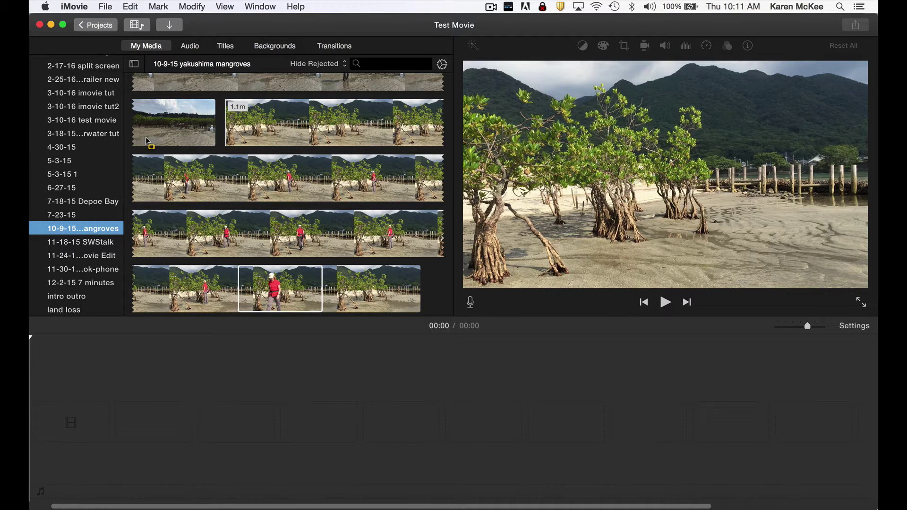
left_click(194, 153)
scroll(197, 157, "down", 3)
scroll(197, 157, "down", 5)
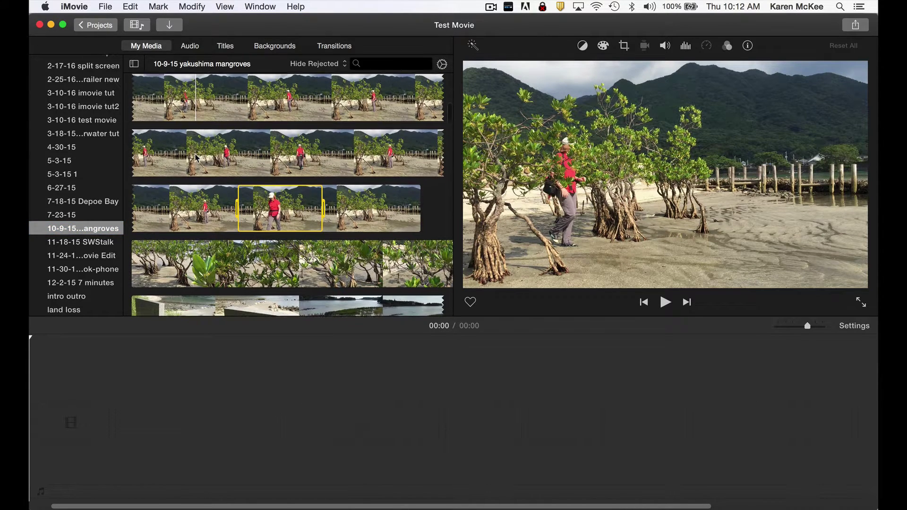
scroll(197, 157, "down", 3)
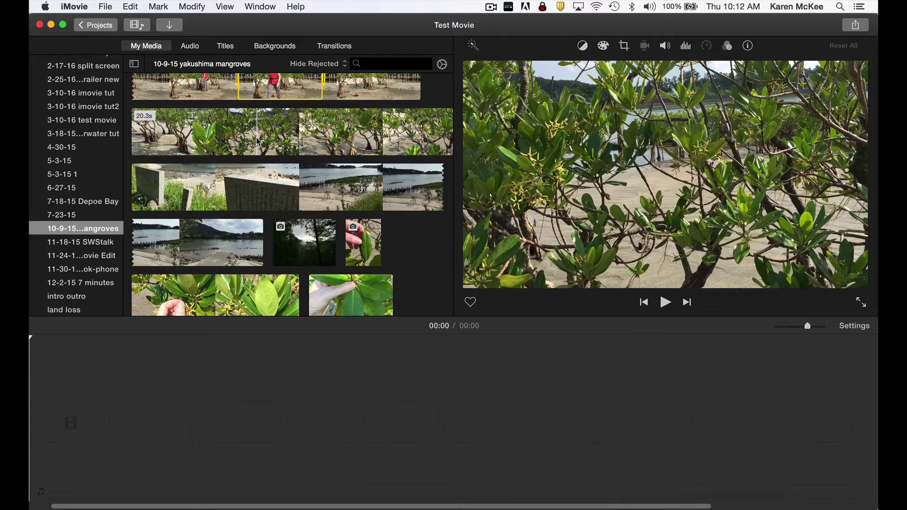
scroll(259, 141, "up", 9)
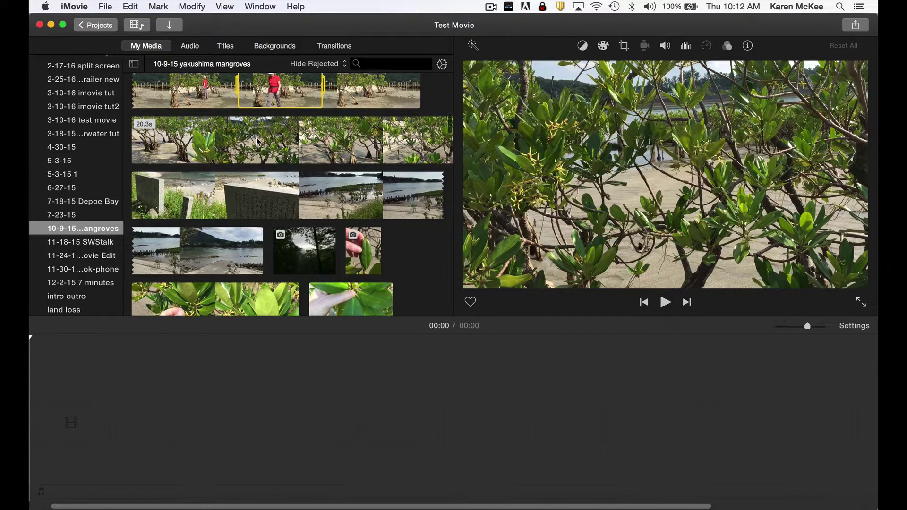
scroll(258, 140, "up", 7)
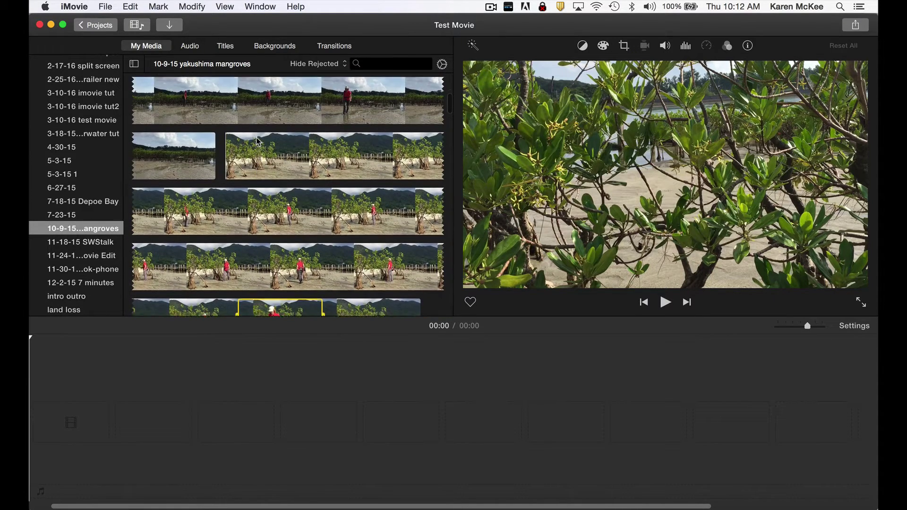
scroll(254, 185, "up", 8)
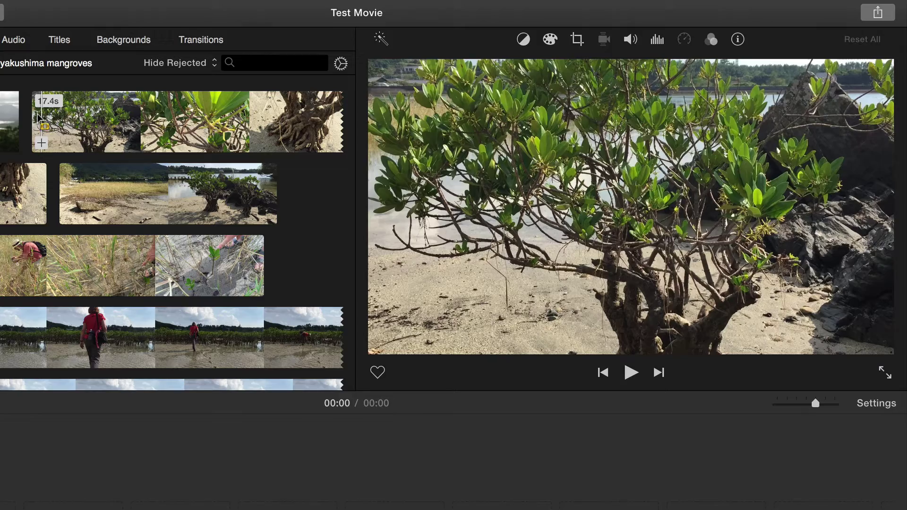
key("space")
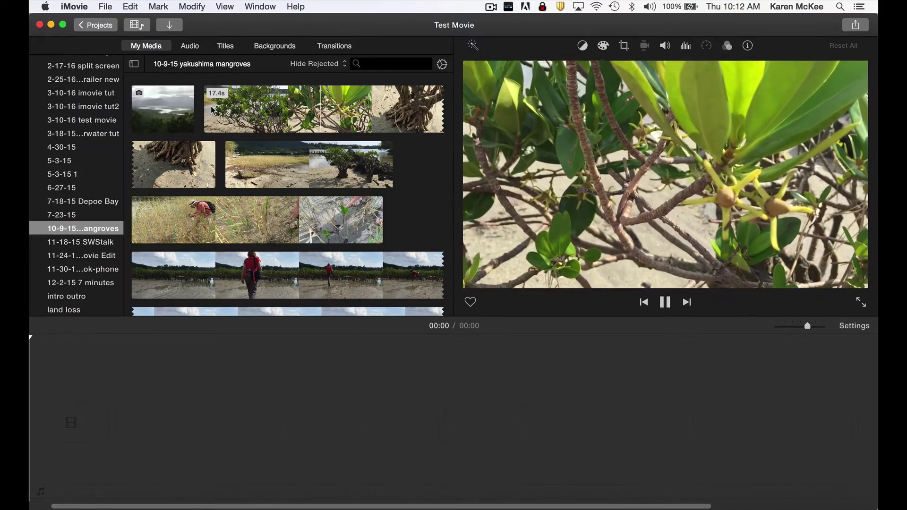
key("space")
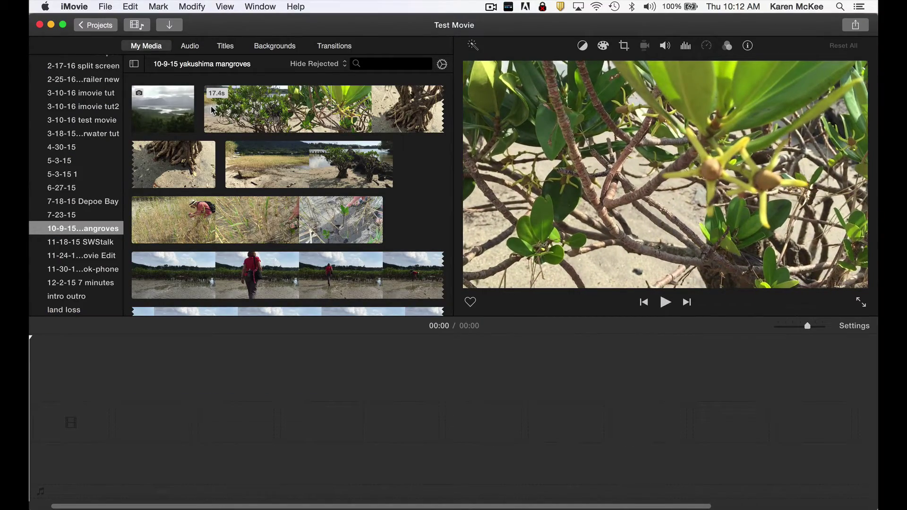
- Append the entire 17.4s mangrove clip to the Test Movie timeline, making it 00:17
left_click(212, 110)
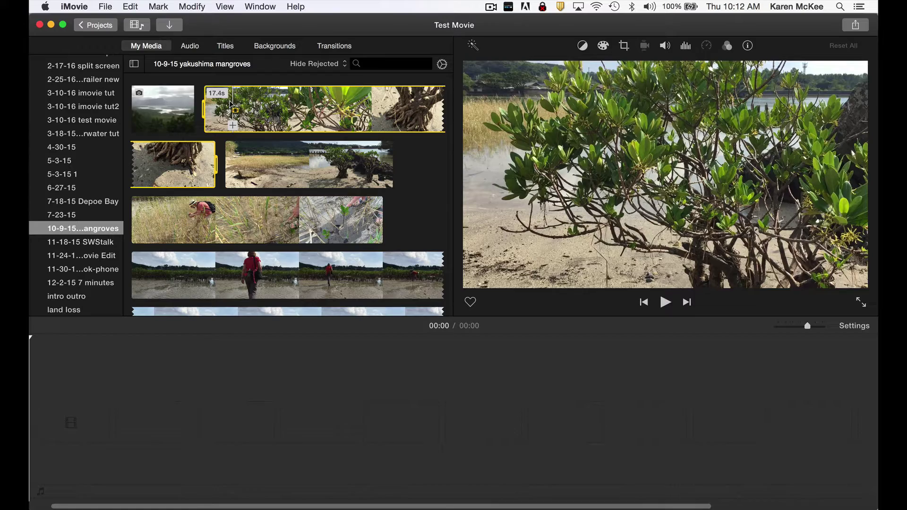
left_click(233, 126)
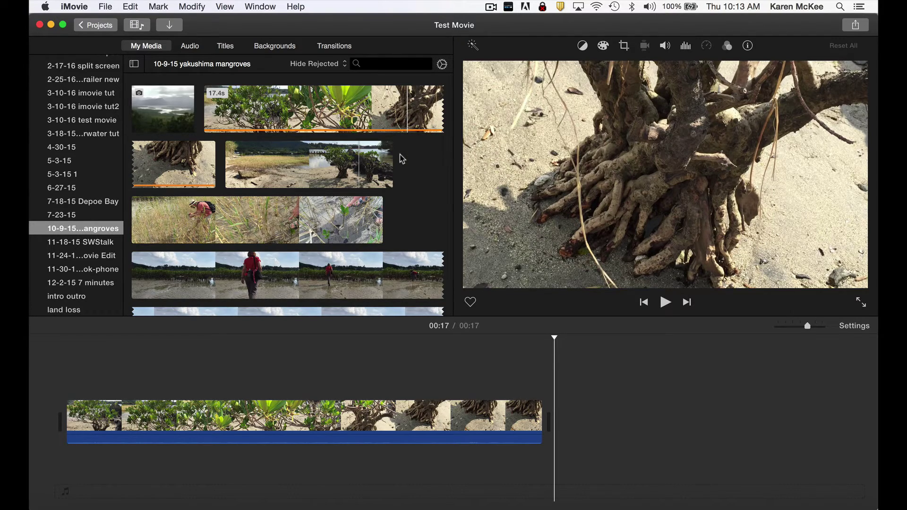
- Append a short woman-in-red range of the mangrove clip, extending the movie to 00:23
scroll(400, 155, "down", 5)
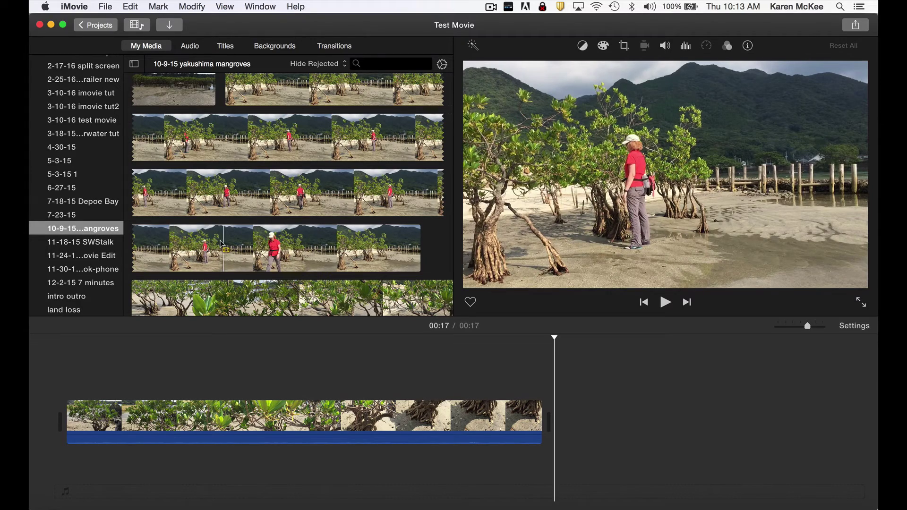
left_click_drag(223, 245, 321, 247)
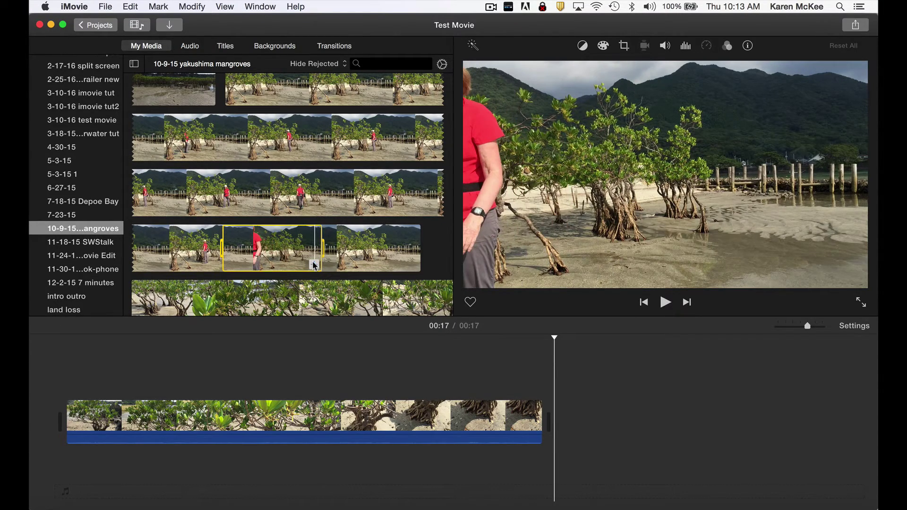
left_click(314, 265)
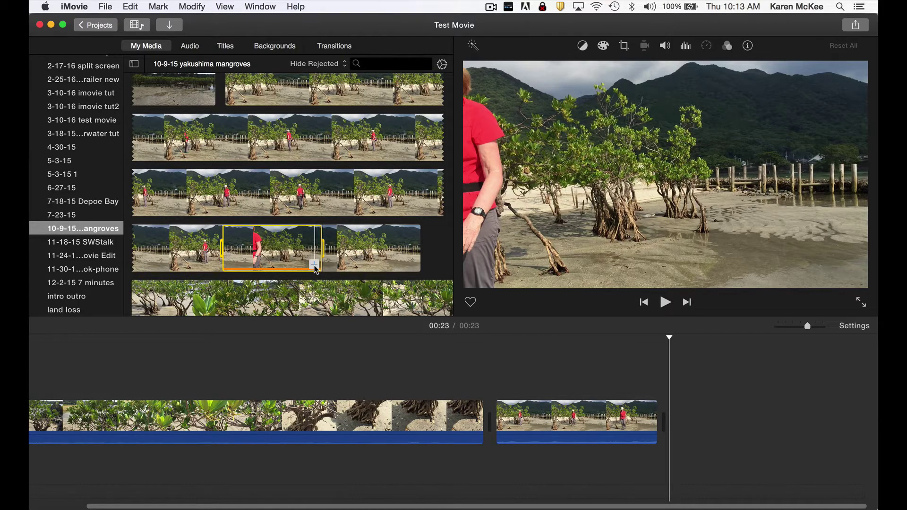
scroll(315, 268, "down", 5)
scroll(316, 269, "down", 2)
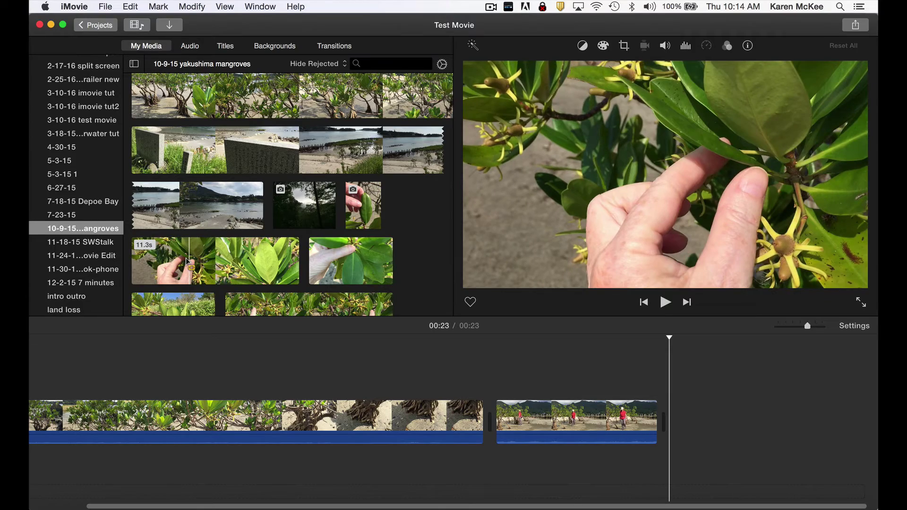
- Insert a 3.5s range of the leaf close-up between the two timeline clips
left_click_drag(188, 263, 241, 263)
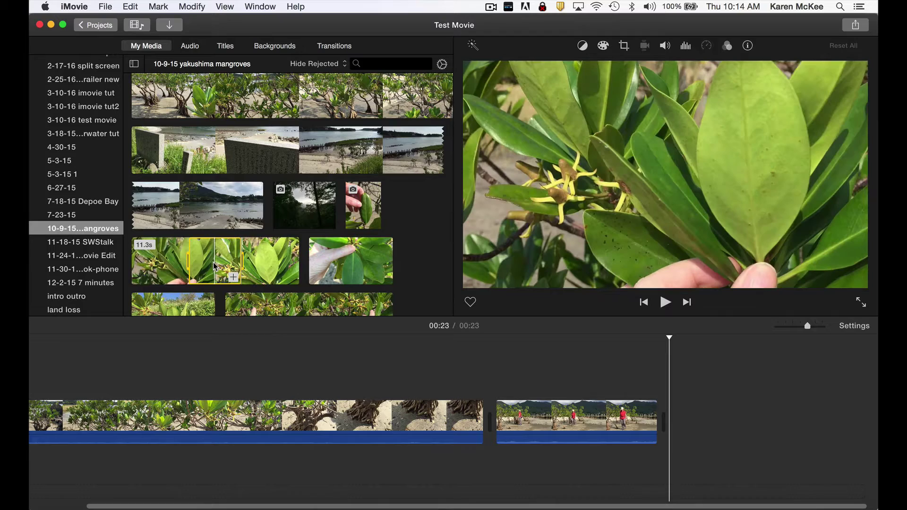
left_click_drag(215, 266, 489, 414)
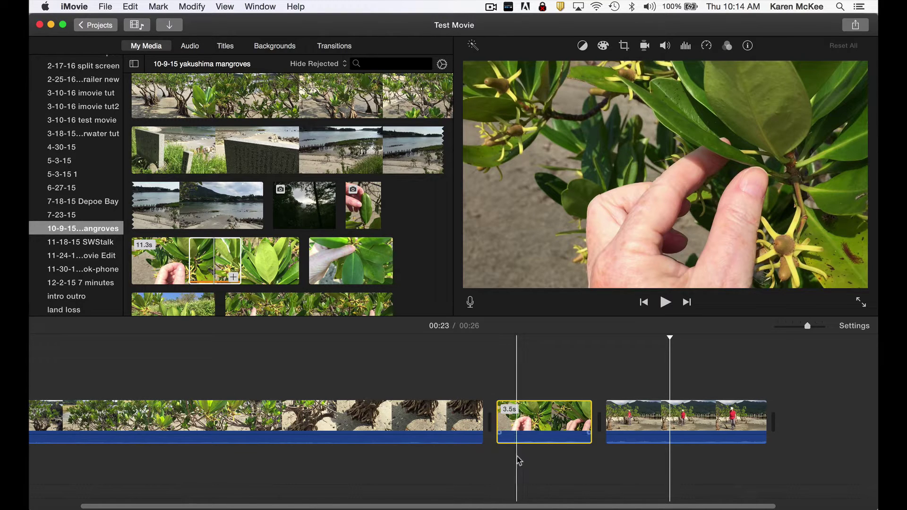
left_click(532, 469)
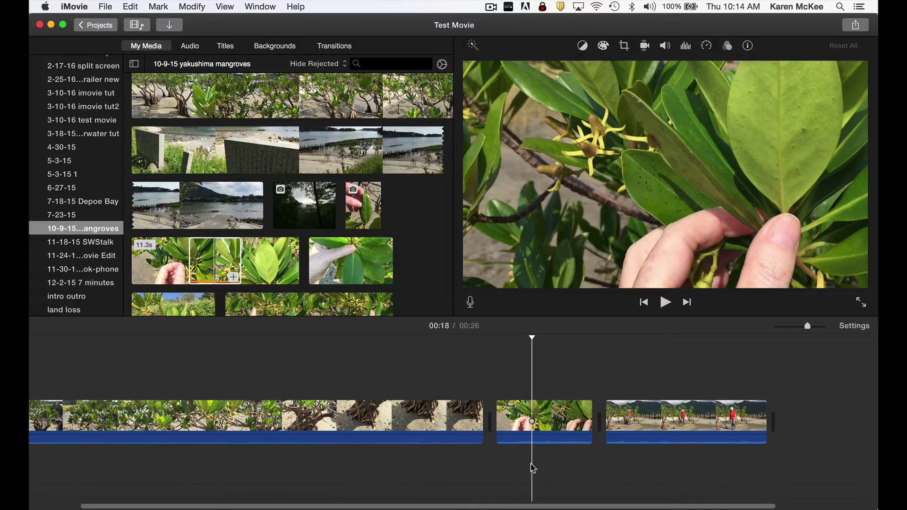
left_click(549, 411)
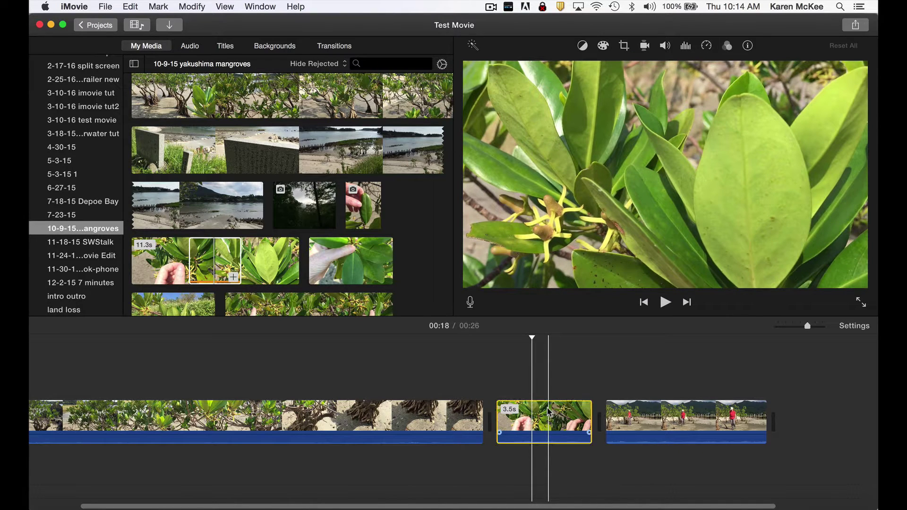
key("b")
key("Delete")
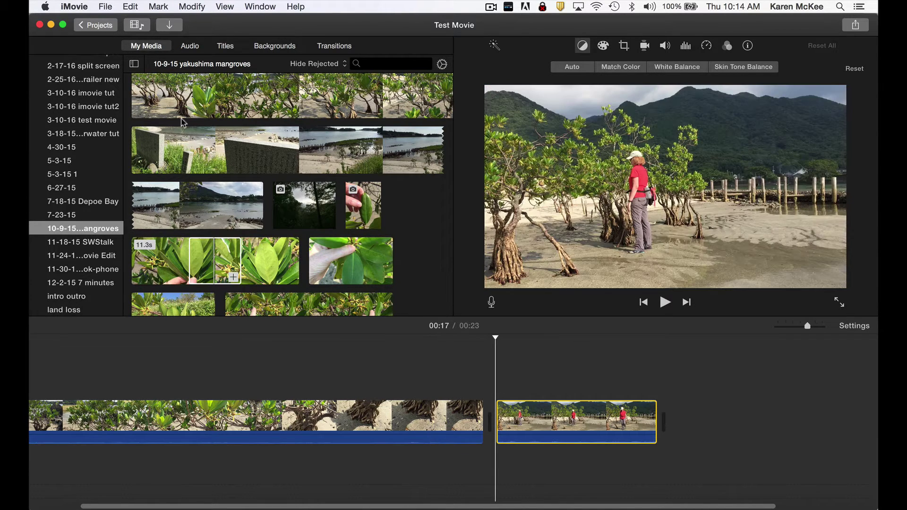
left_click(130, 7)
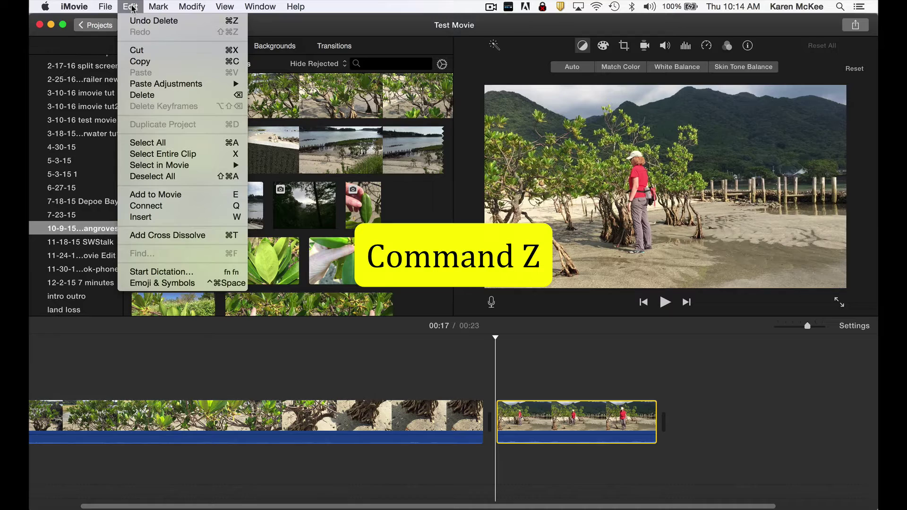
key("super+z")
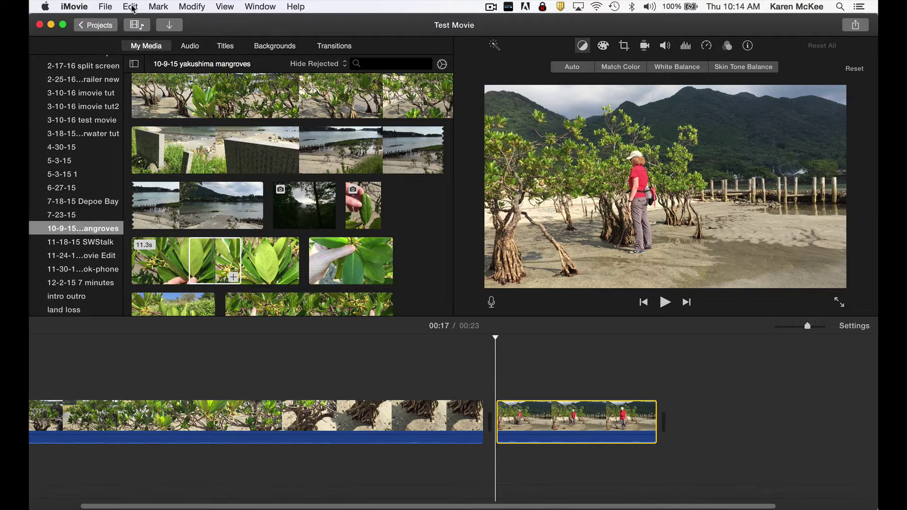
key("super+z")
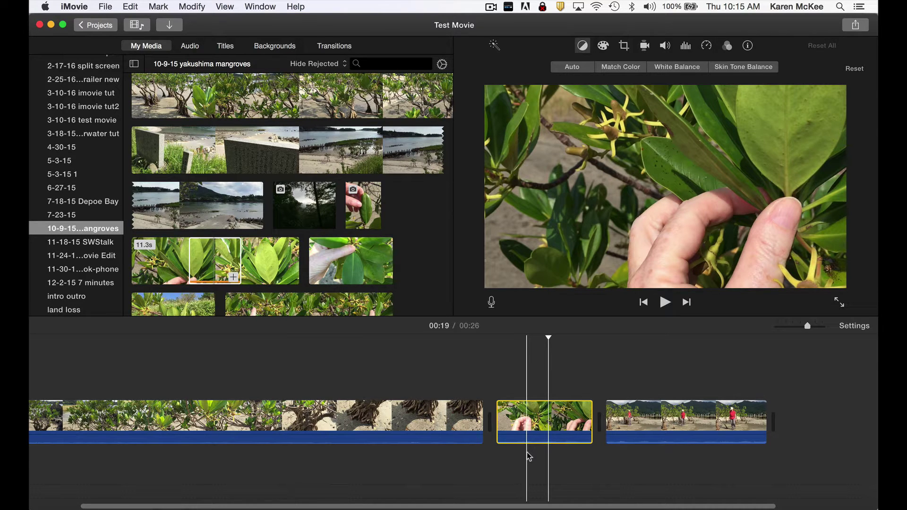
- Drag the 3.5s leaf clip to the end, after the woman-in-red clip
left_click_drag(542, 424, 743, 420)
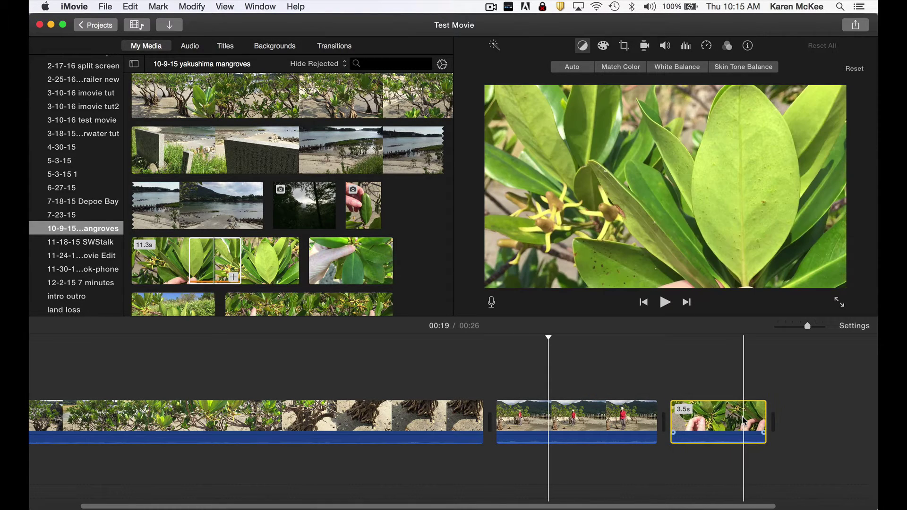
left_click(280, 394)
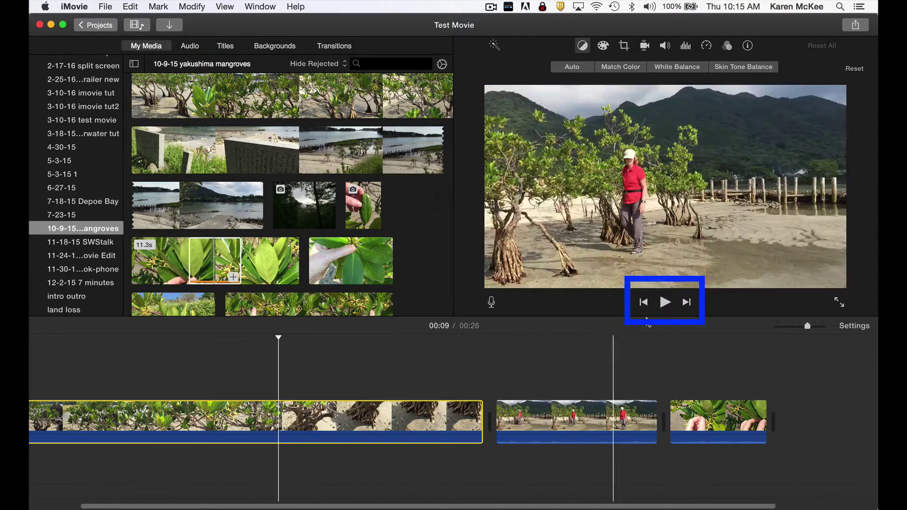
left_click(666, 303)
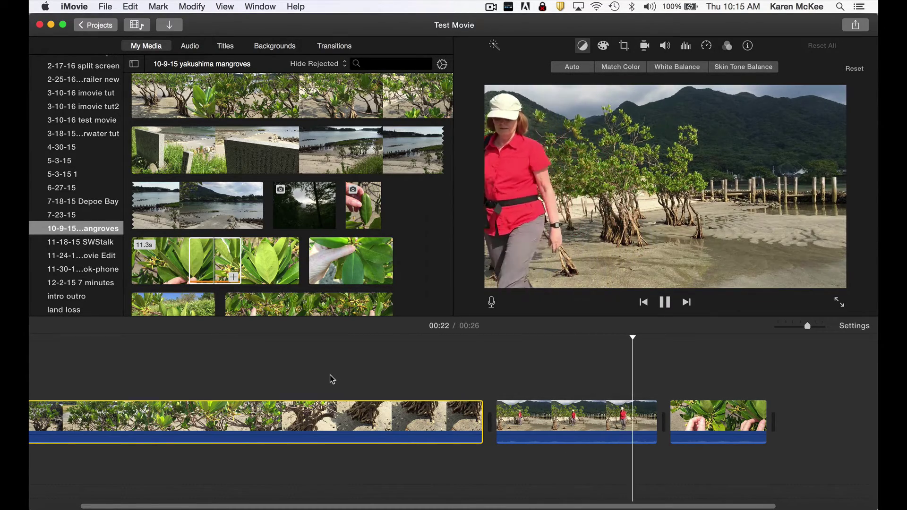
key("space")
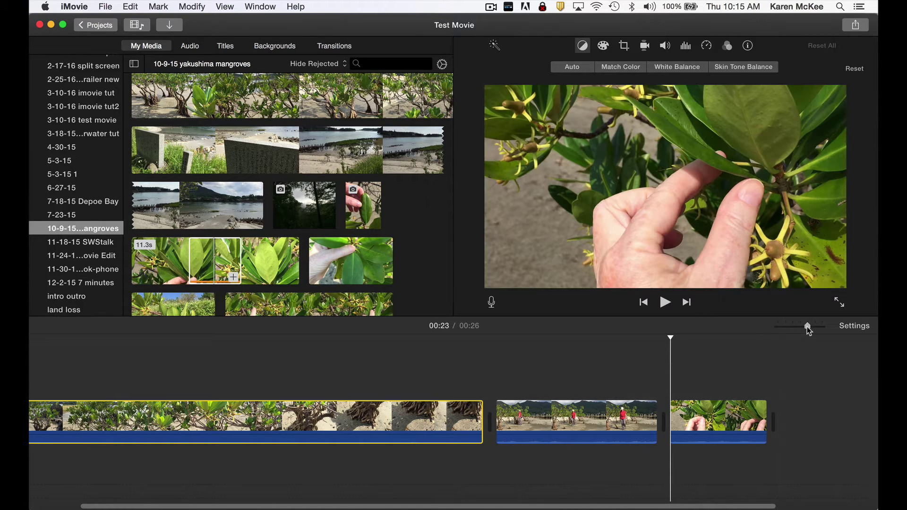
- Zoom the timeline out to show all three clips and return the playhead to 00:00
mouse_move(804, 327)
left_mouse_down()
mouse_move(813, 328)
mouse_move(794, 328)
left_mouse_up()
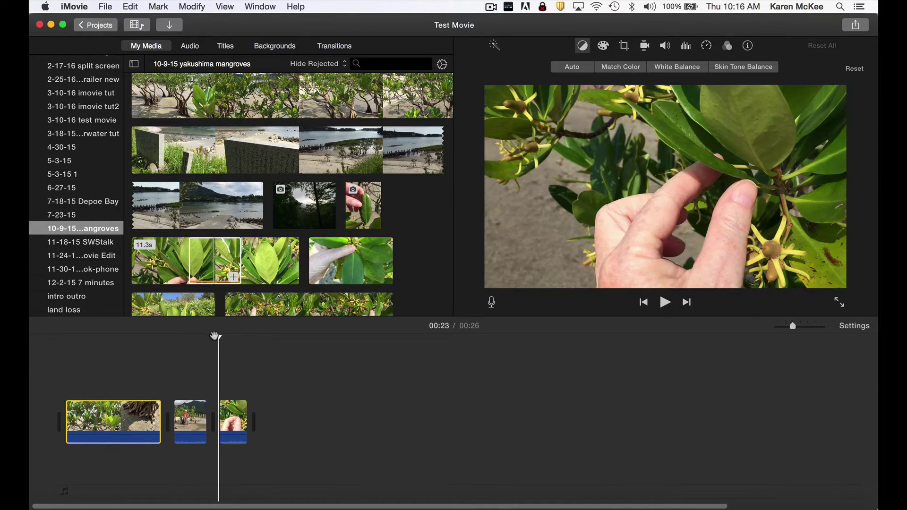
left_click_drag(149, 337, 66, 341)
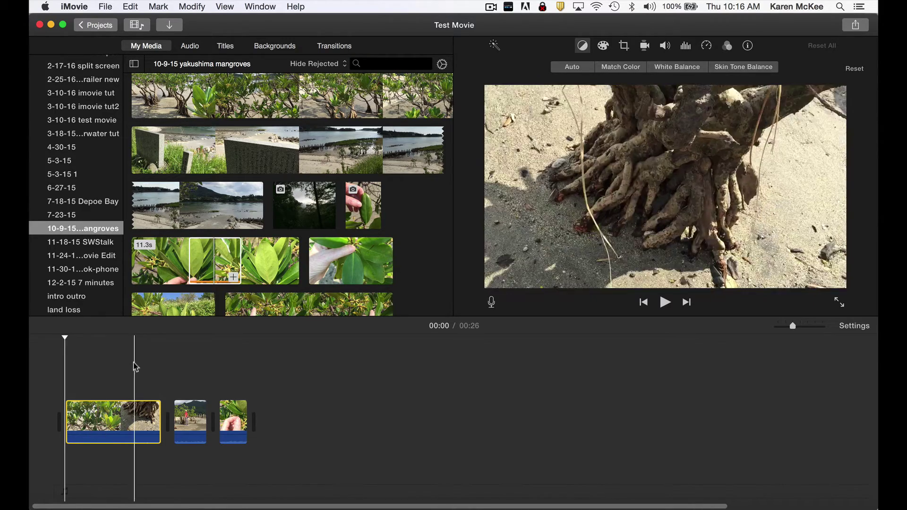
- Append a 4.5s portion of the mangrove seedling clip to the end of the movie
scroll(276, 282, "down", 5)
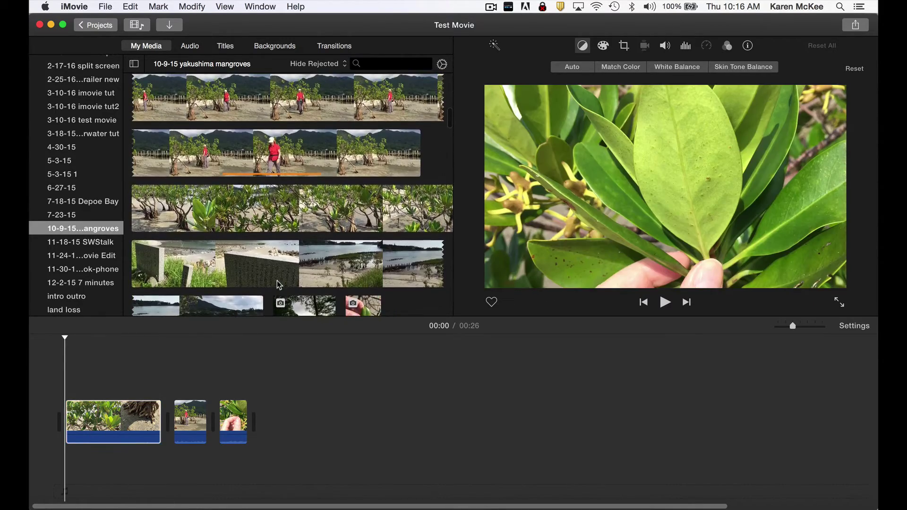
scroll(279, 285, "down", 4)
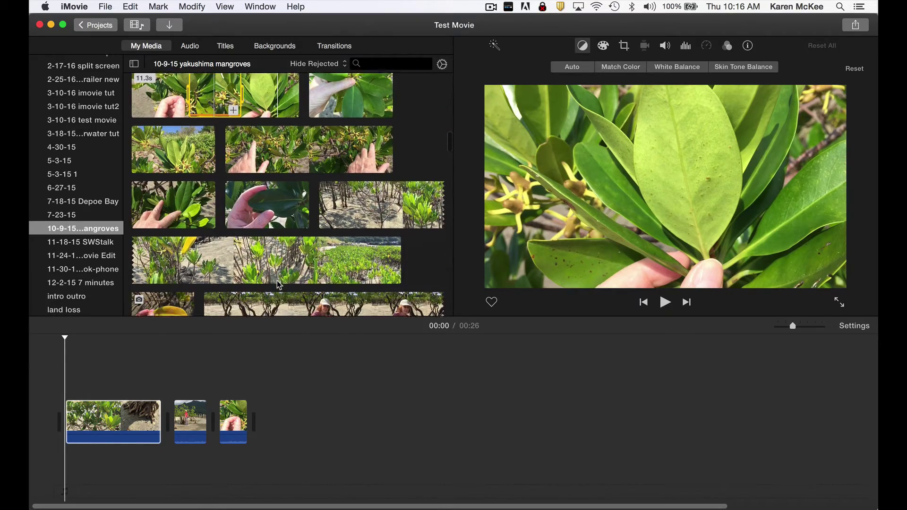
left_click_drag(299, 244, 383, 244)
left_click(376, 258)
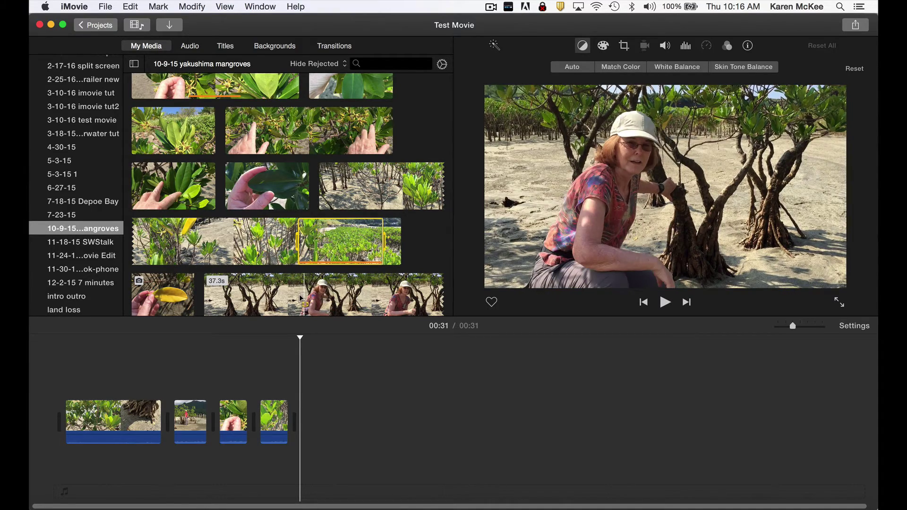
- Append a 6s range of the 37.3s crouching-woman clip to the end
scroll(301, 297, "down", 1)
left_click_drag(302, 297, 404, 303)
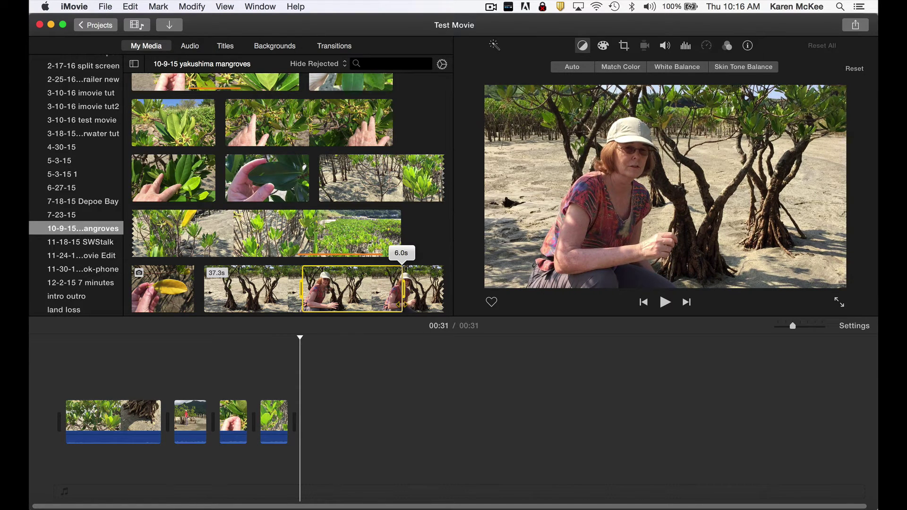
left_click(394, 306)
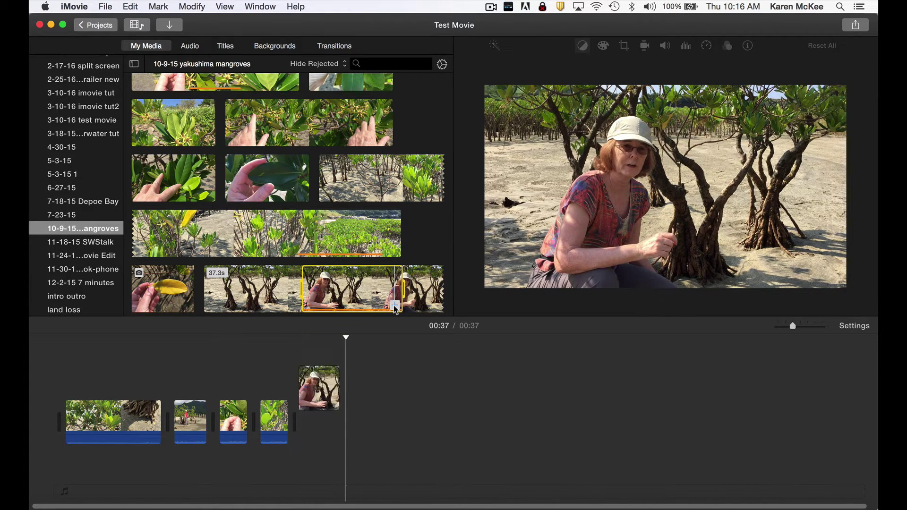